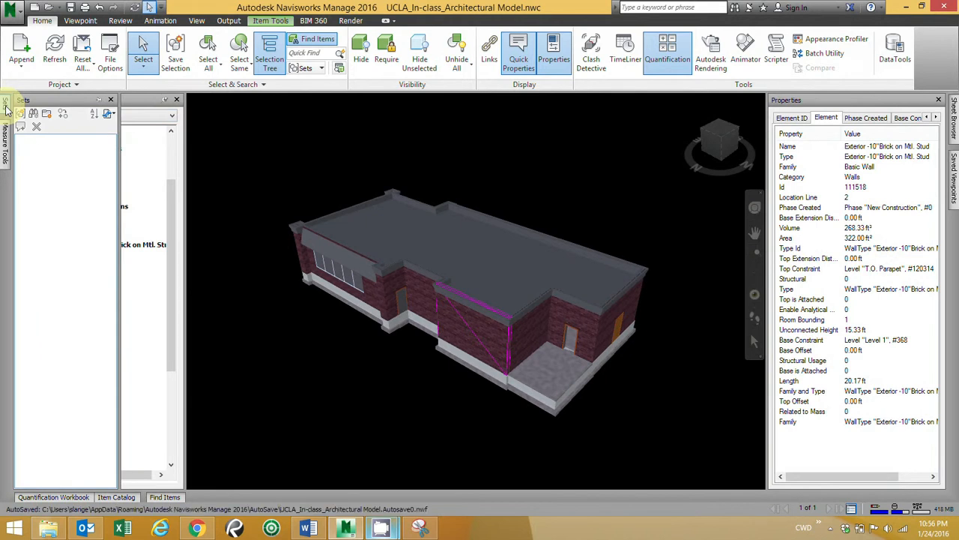
Step: Pin the Sets window open and select four adjacent glazed storefront panels in the brick facade
left_click(98, 103)
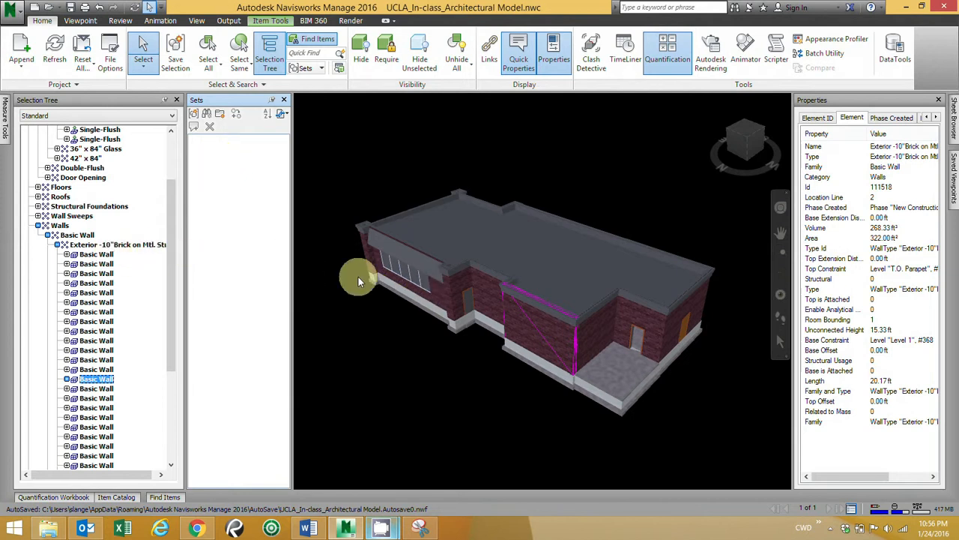
left_click(421, 280)
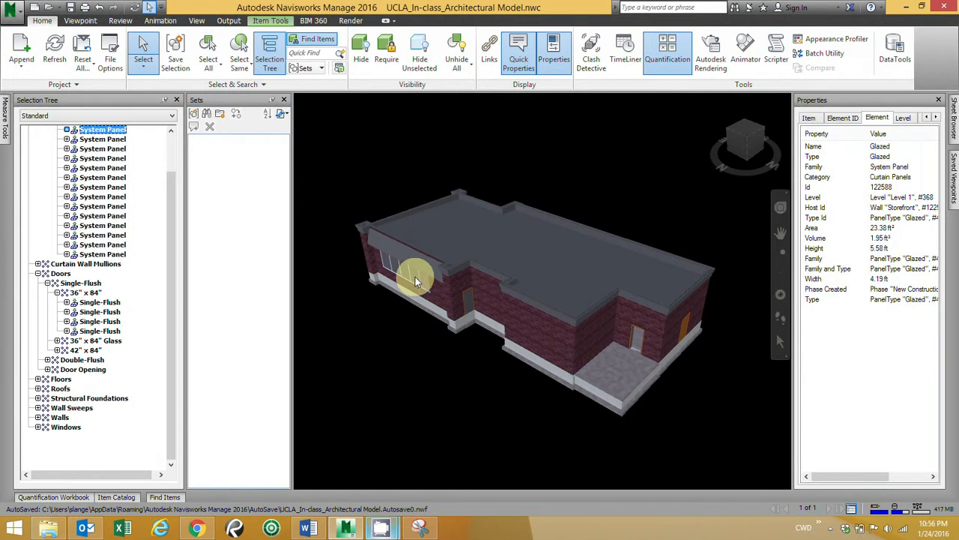
left_click(416, 276, "ctrl")
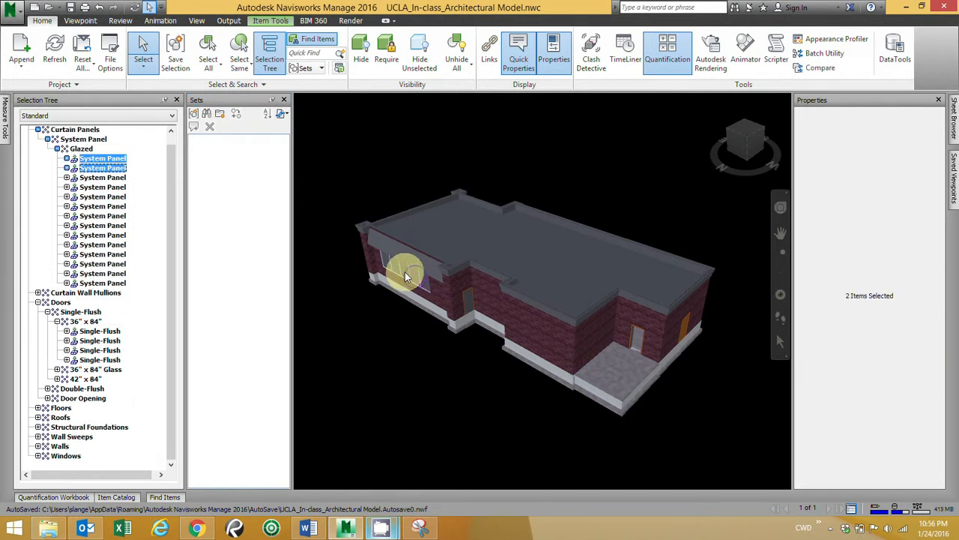
left_click(405, 277, "ctrl")
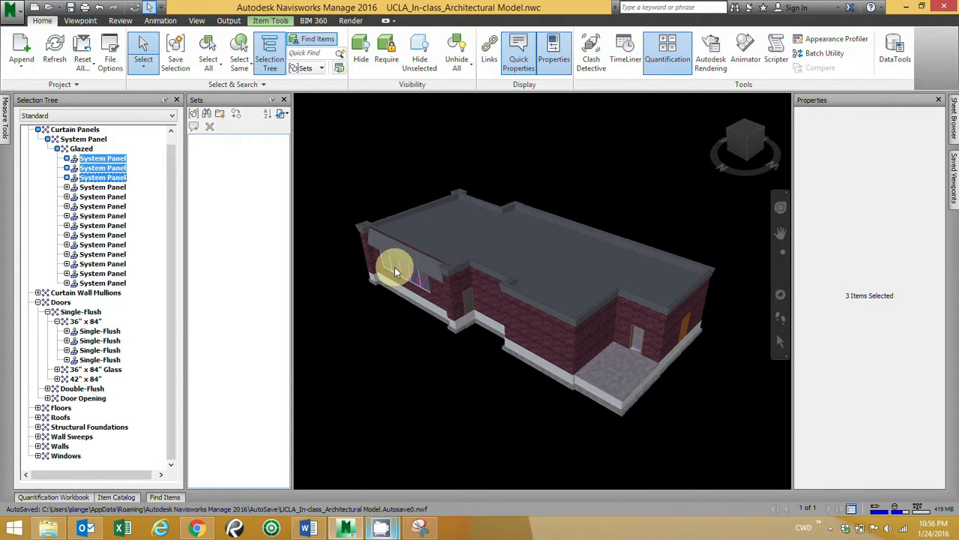
left_click(405, 289, "ctrl")
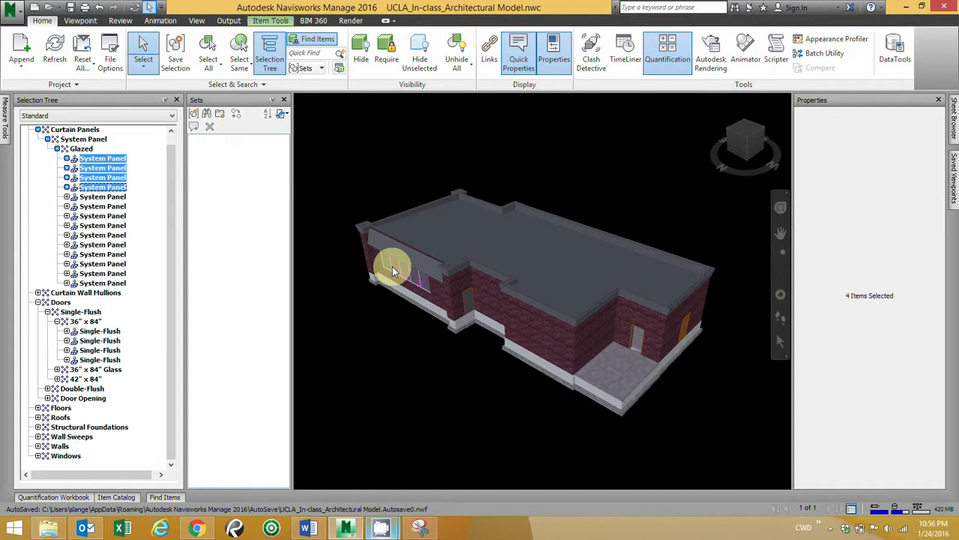
Step: Save the selected panels as a selection set named "special windows"
left_click(194, 115)
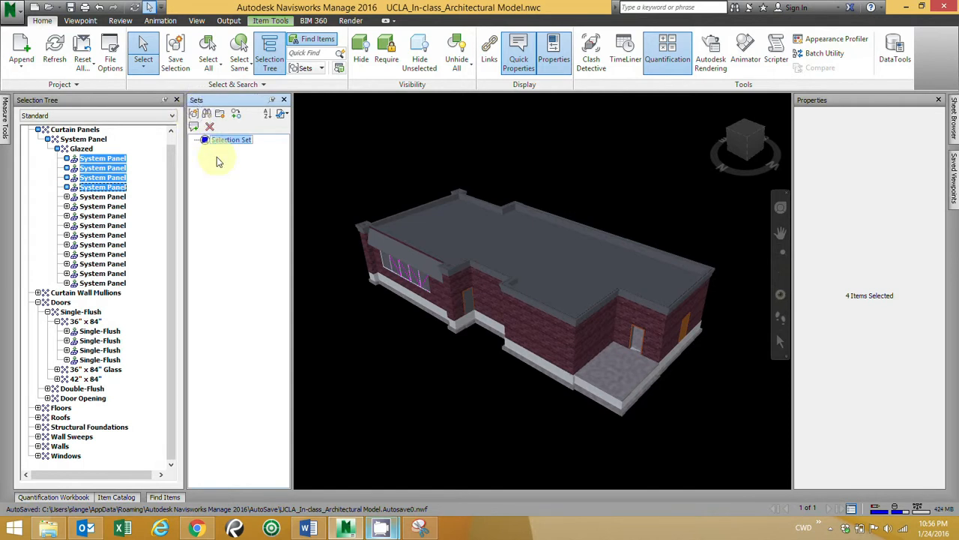
key("BackSpace")
type("special windows")
left_click(216, 157)
Step: Clear the selection and reselect the panels through the "special windows" set to check that it works
left_click(409, 159)
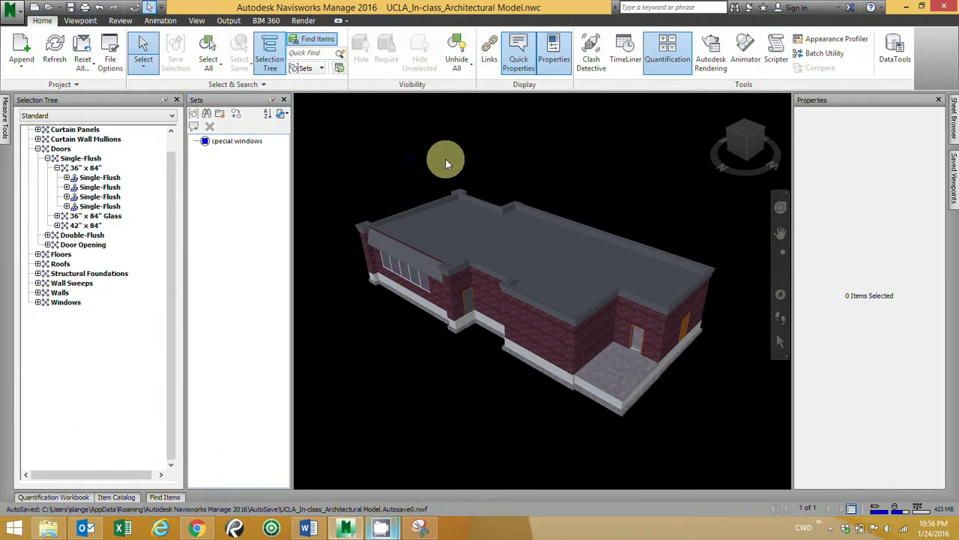
left_click(233, 142)
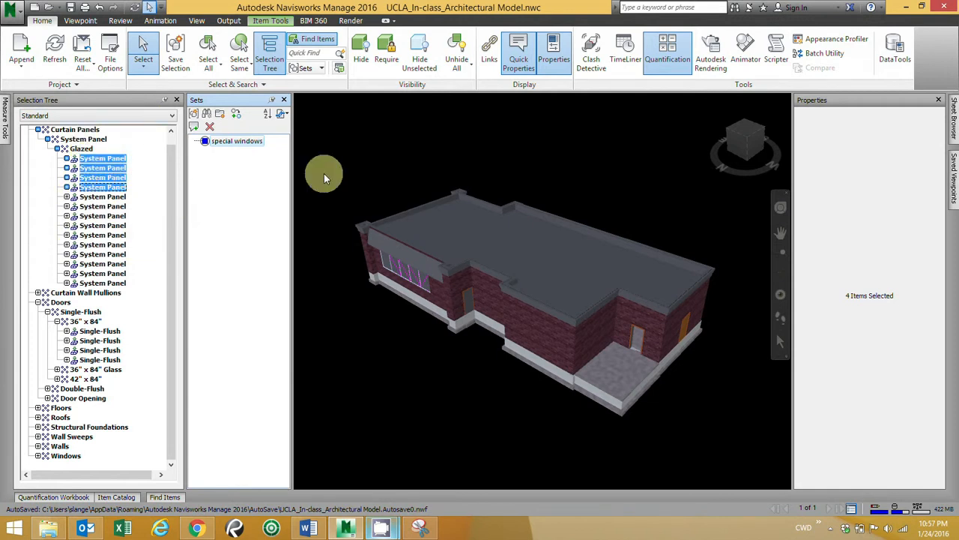
left_click(391, 165)
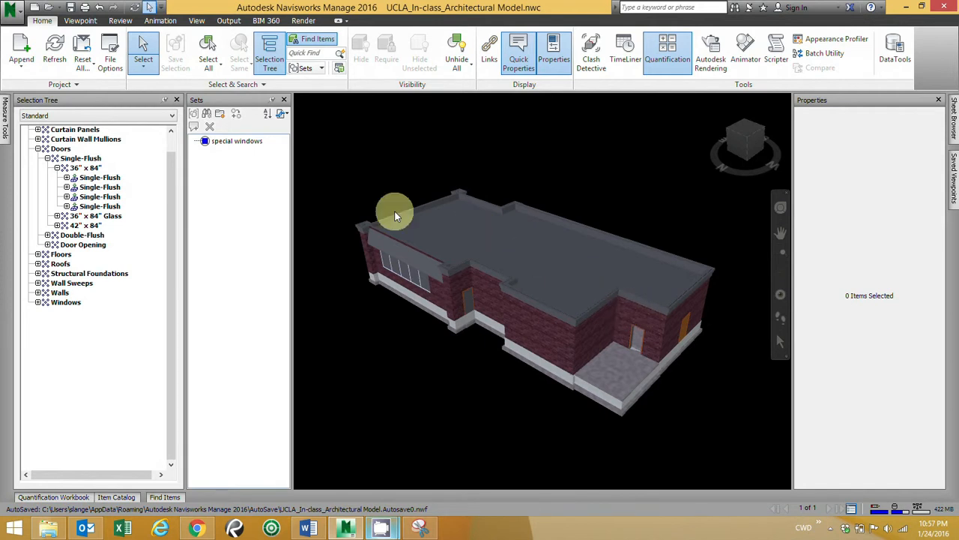
left_click(235, 142)
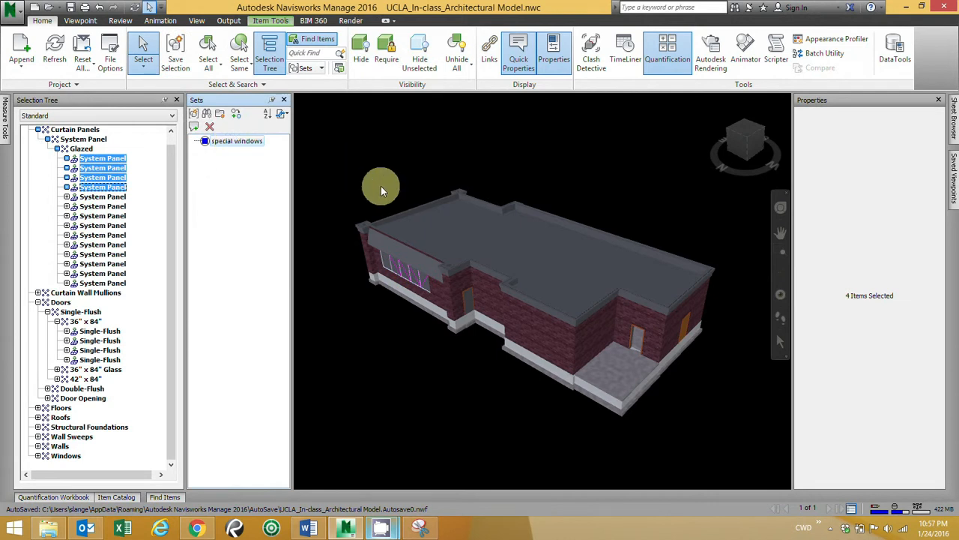
left_click(224, 143)
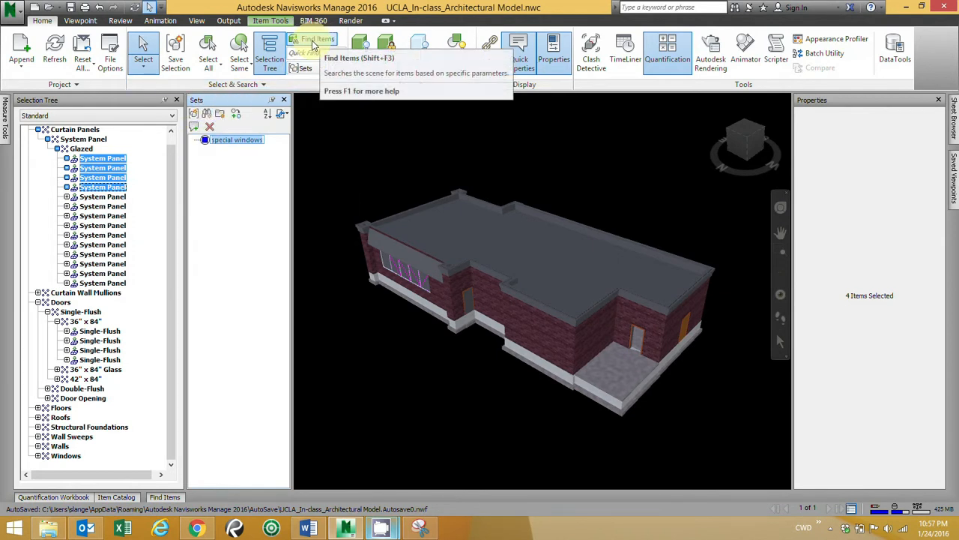
Step: Pin the Find Items window open and choose UCLA_In-class_Architectural Model.nwc as the search scope
left_click(171, 499)
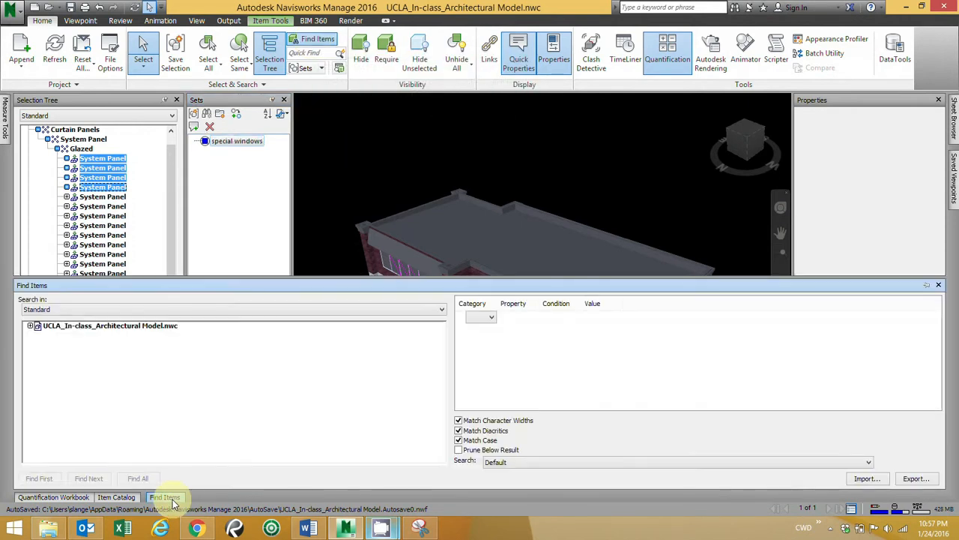
left_click(928, 286)
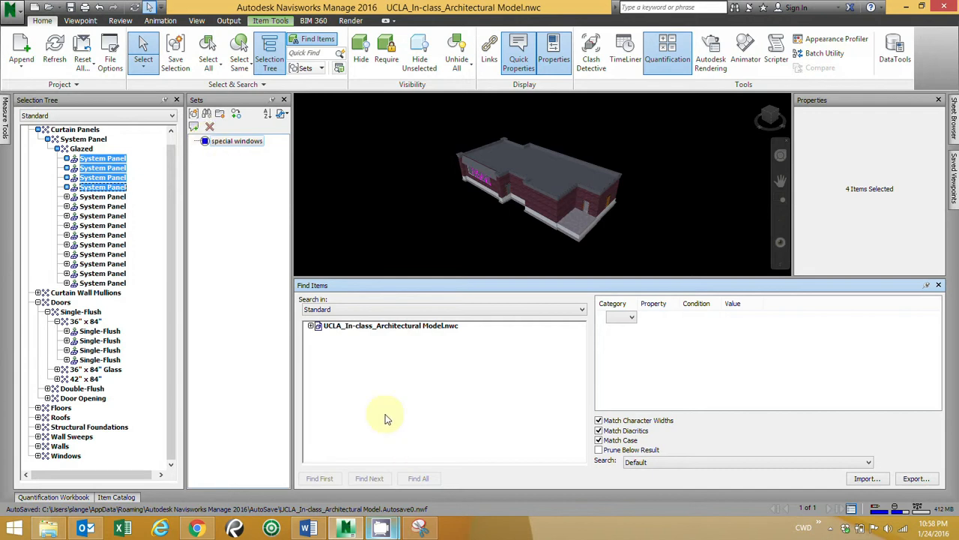
left_click(372, 325)
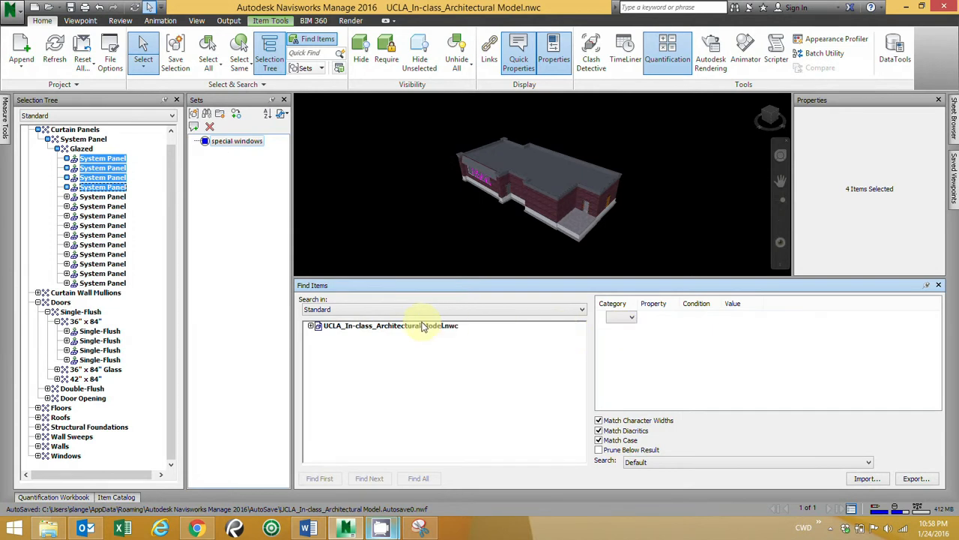
left_click(352, 326)
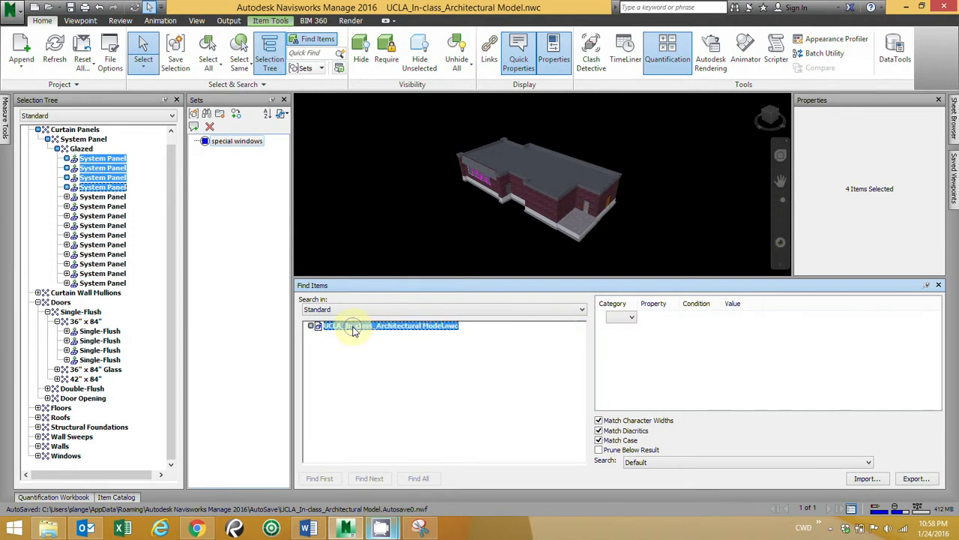
Step: Widen the Category column and define a search condition with category Item, property Name, condition Contains and value Wall
left_click(631, 318)
left_click(636, 303)
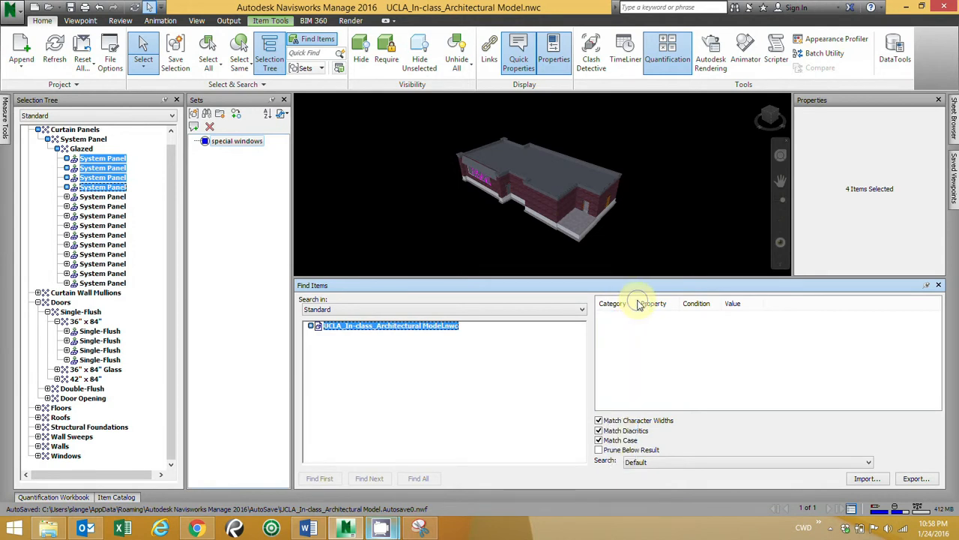
left_click_drag(639, 302, 658, 303)
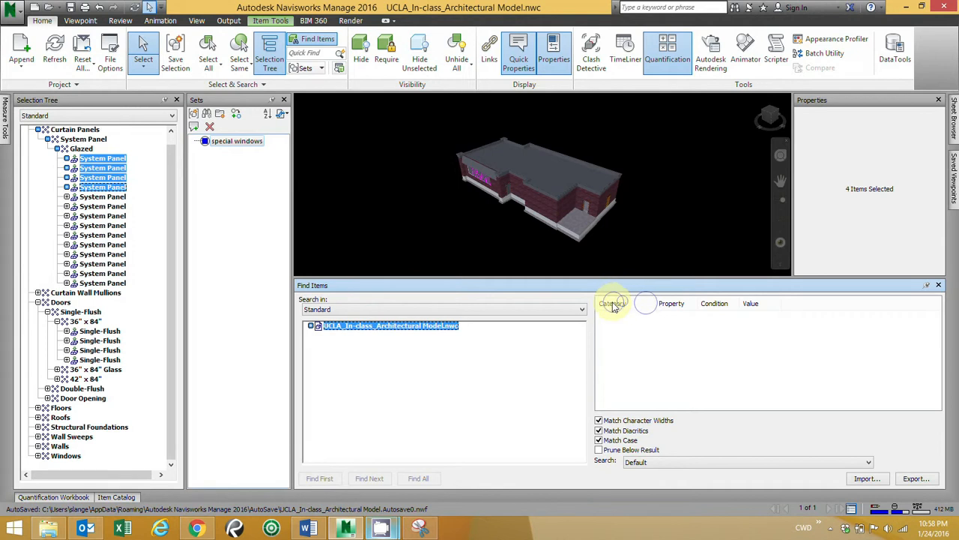
left_click(635, 321)
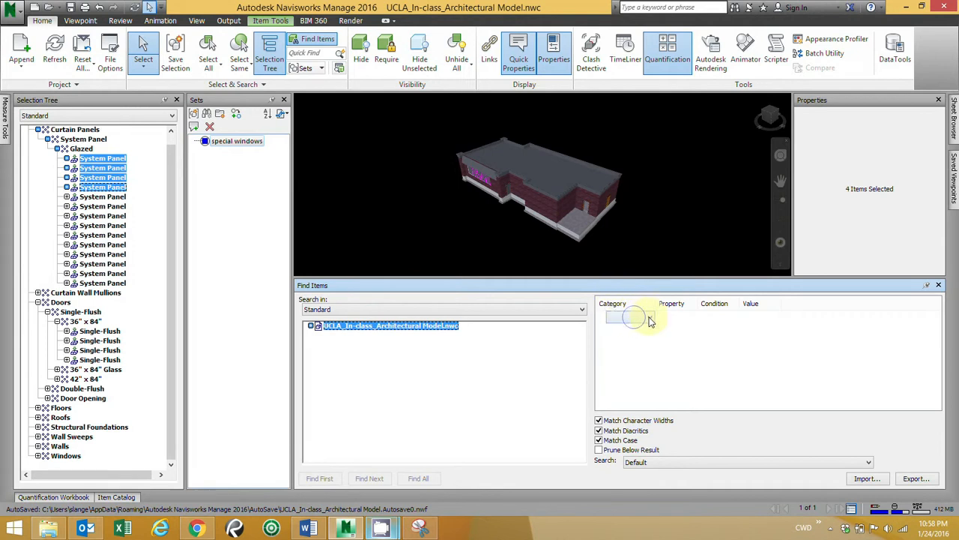
left_click(648, 317)
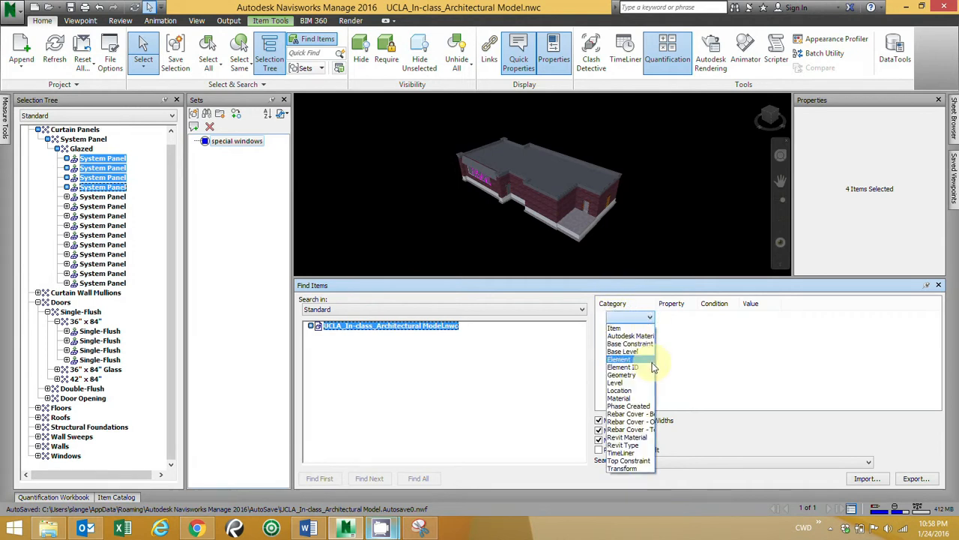
left_click(614, 327)
left_click(689, 320)
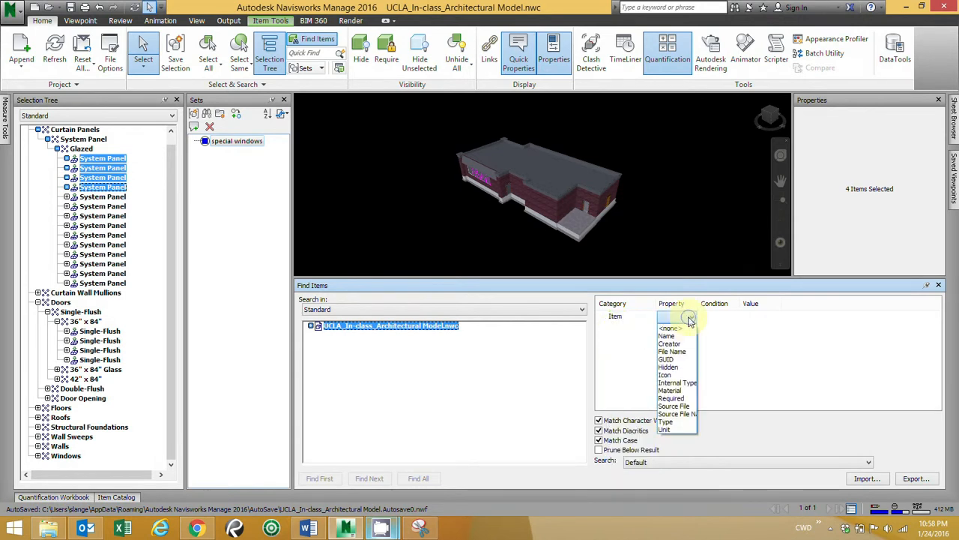
left_click(674, 337)
left_click(729, 318)
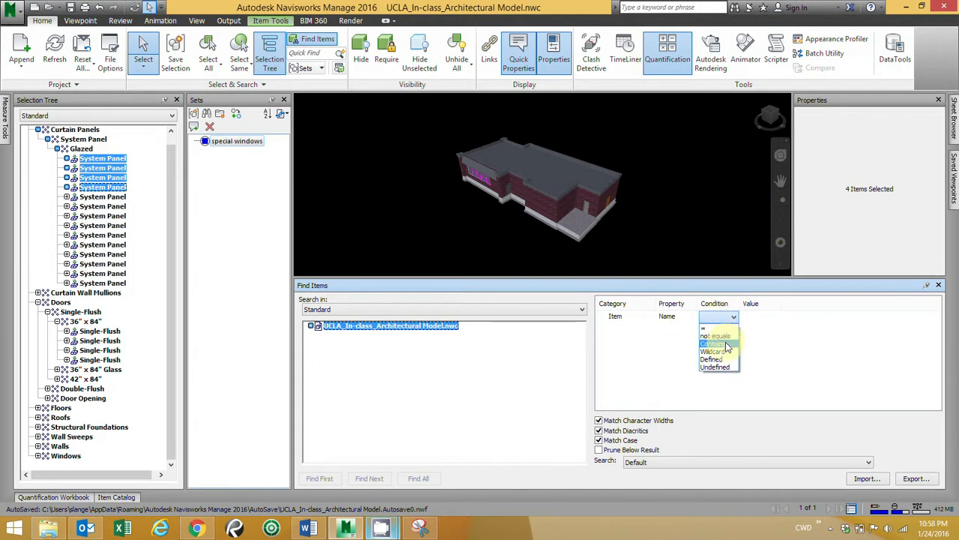
left_click(716, 344)
left_click(757, 317)
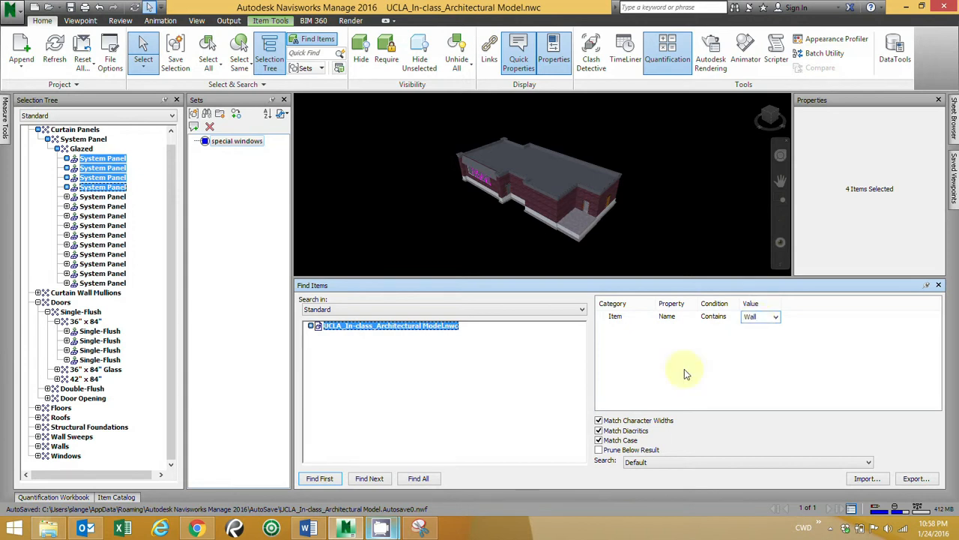
Step: Turn off Match Case for the search and find all items that meet the condition
left_click(598, 441)
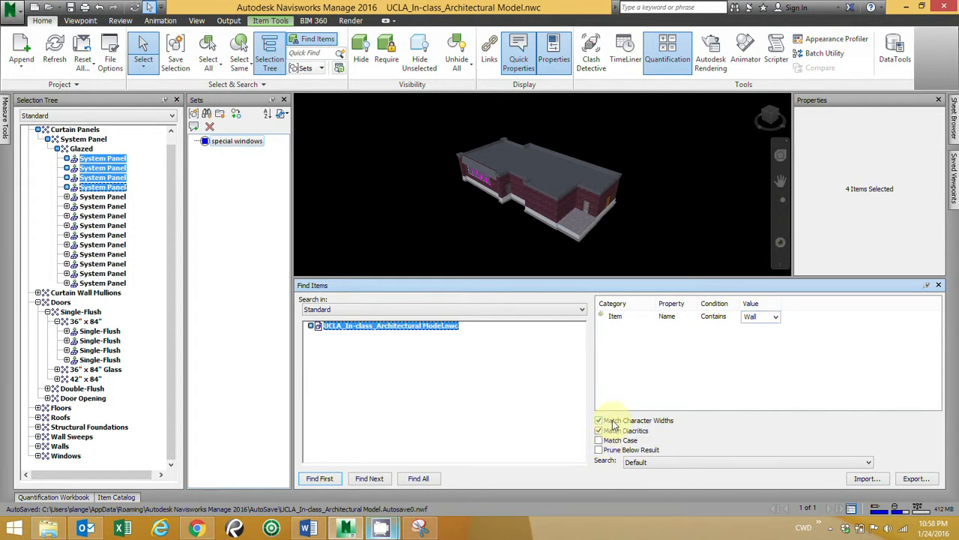
left_click(422, 473)
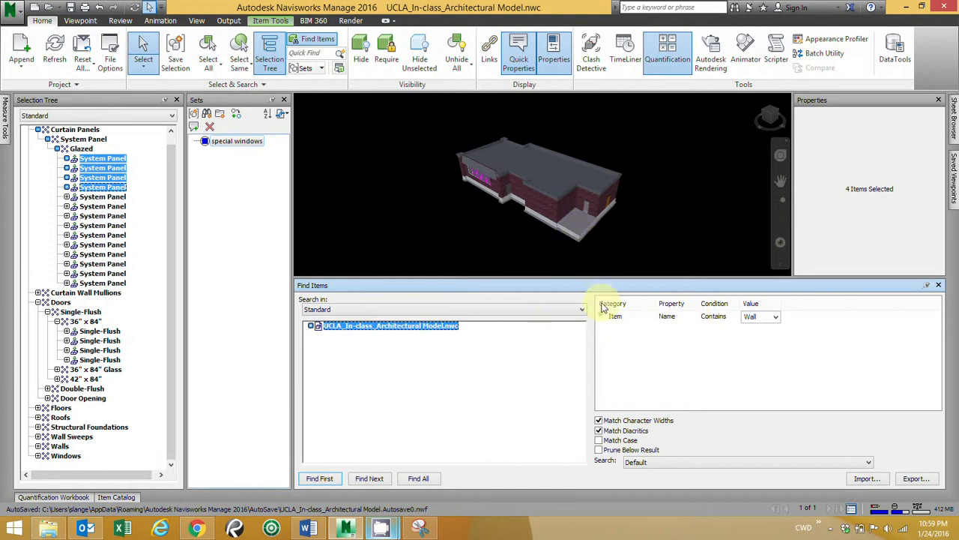
left_click(424, 480)
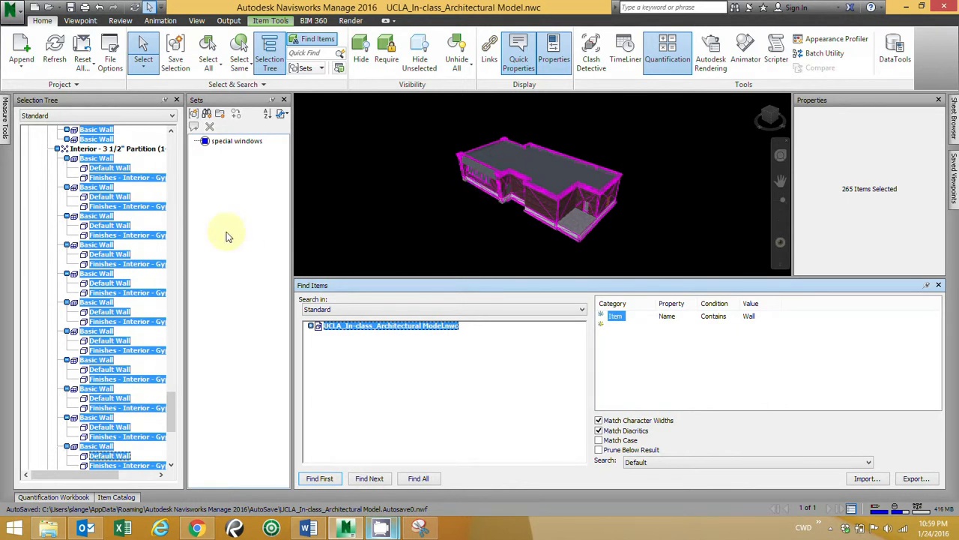
Step: Look through the Selection Tree to examine which model categories and elements the wall search selected
left_click_drag(173, 427, 178, 166)
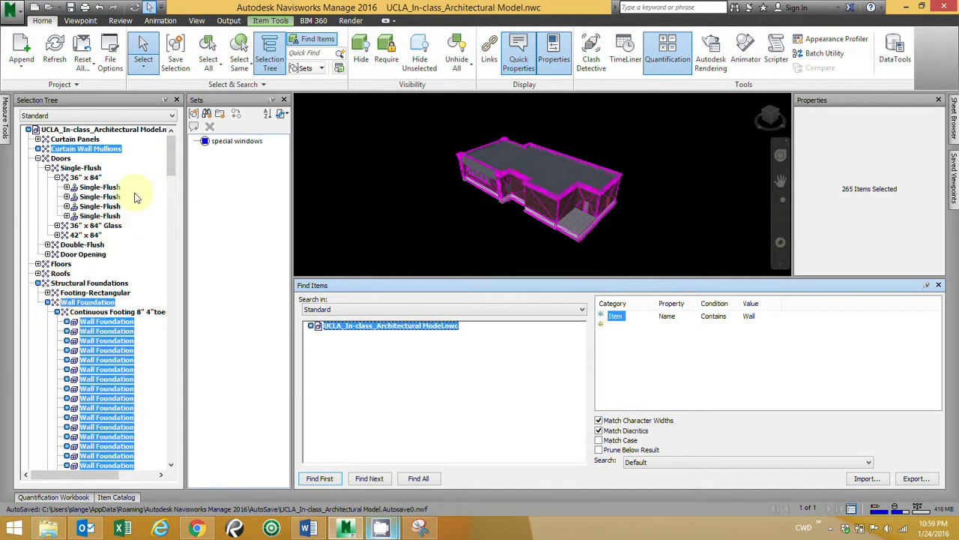
left_click_drag(172, 157, 173, 159)
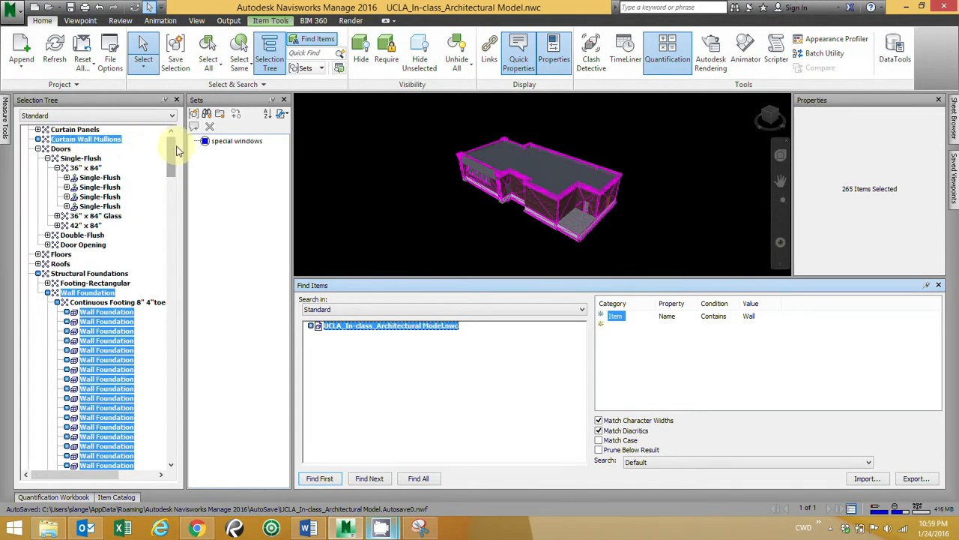
left_click_drag(172, 150, 172, 174)
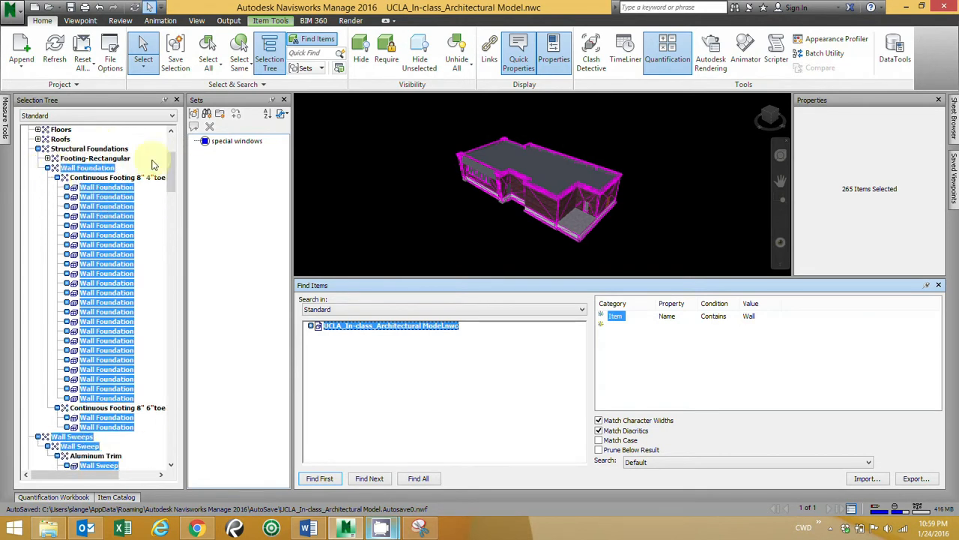
left_click_drag(169, 175, 171, 191)
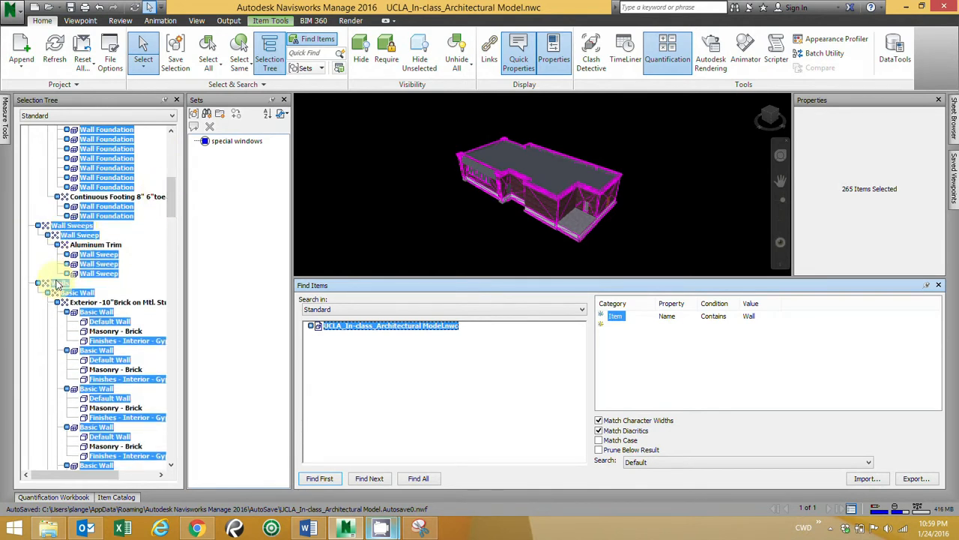
left_click_drag(172, 202, 179, 409)
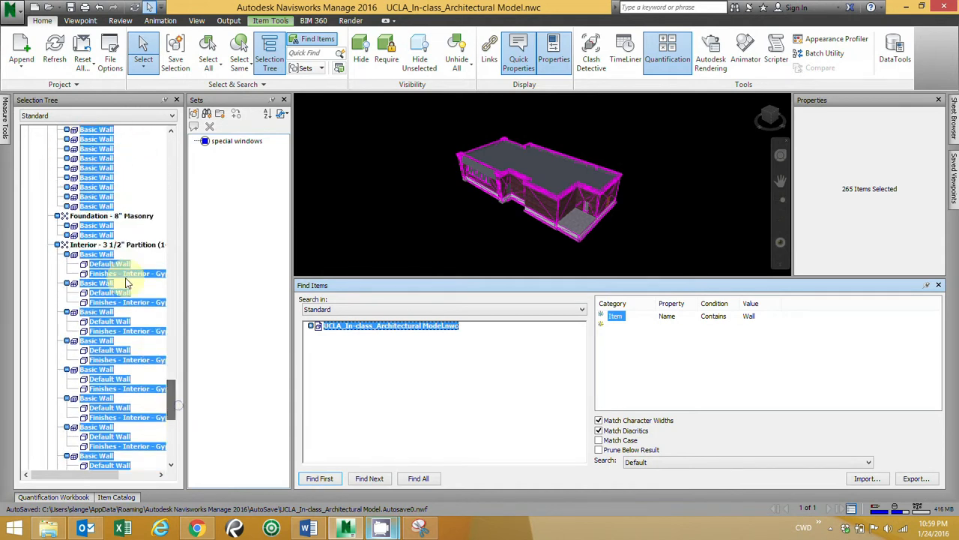
left_click_drag(172, 407, 171, 444)
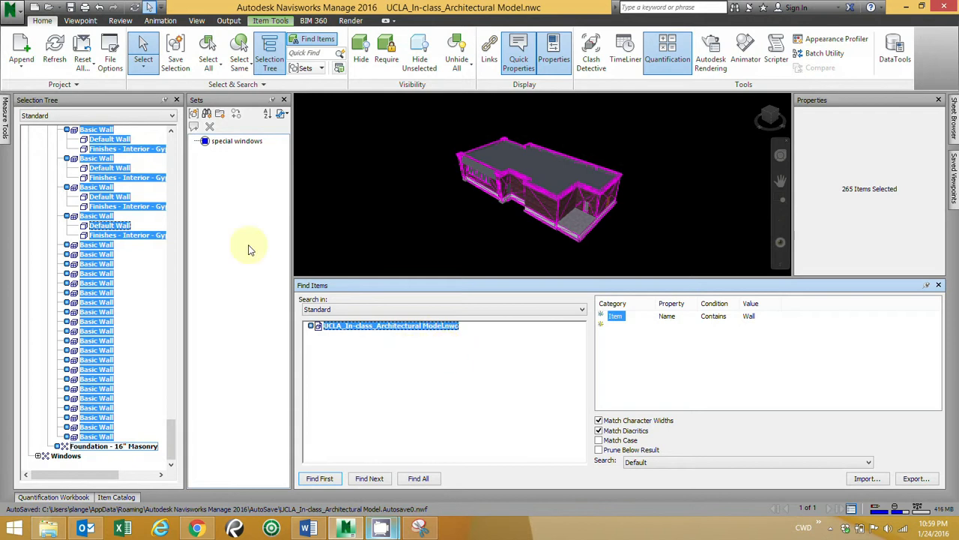
Step: Save the current search as a search set named "Walls"
left_click(207, 114)
left_click(224, 153)
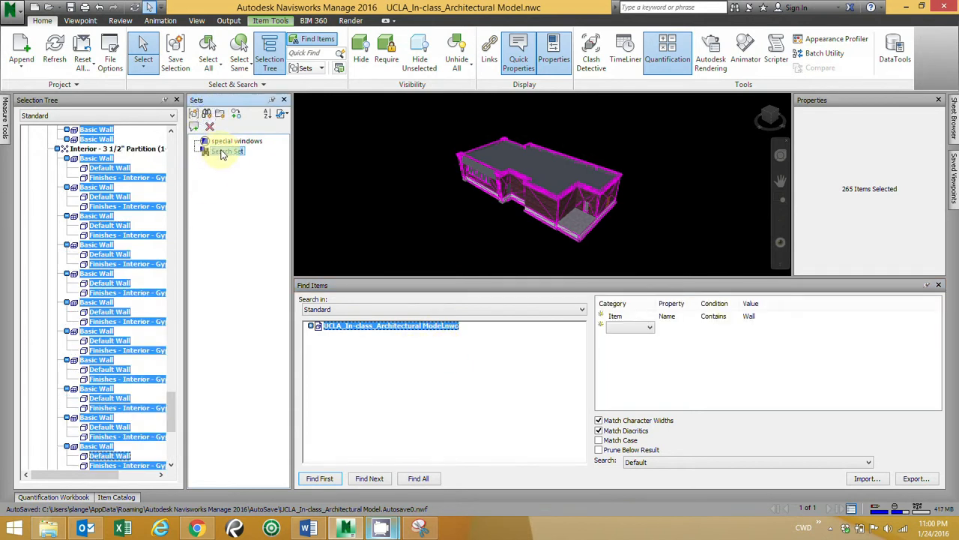
type("Walls")
key("Return")
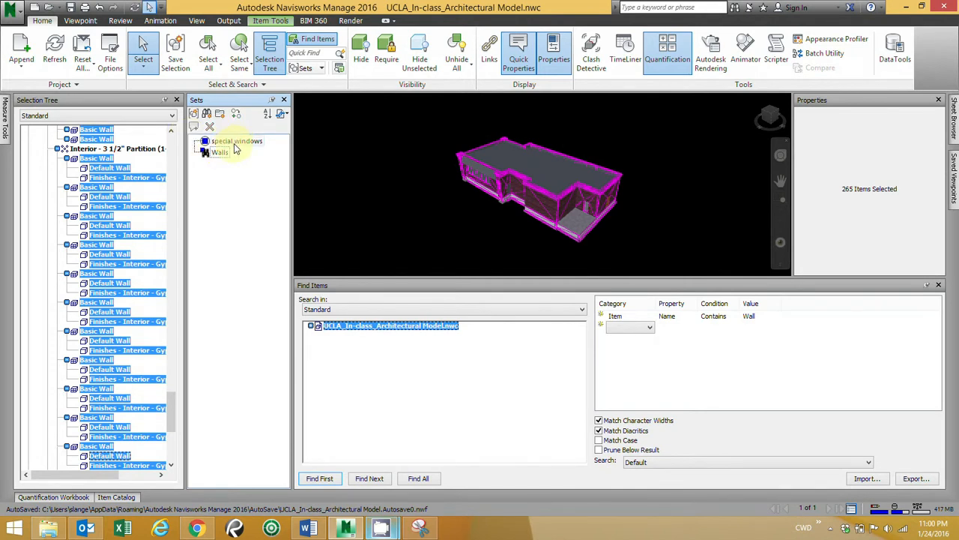
Step: Clear the selection, reselect the items through the "Walls" search set, and display the search set import and export options
left_click(397, 169)
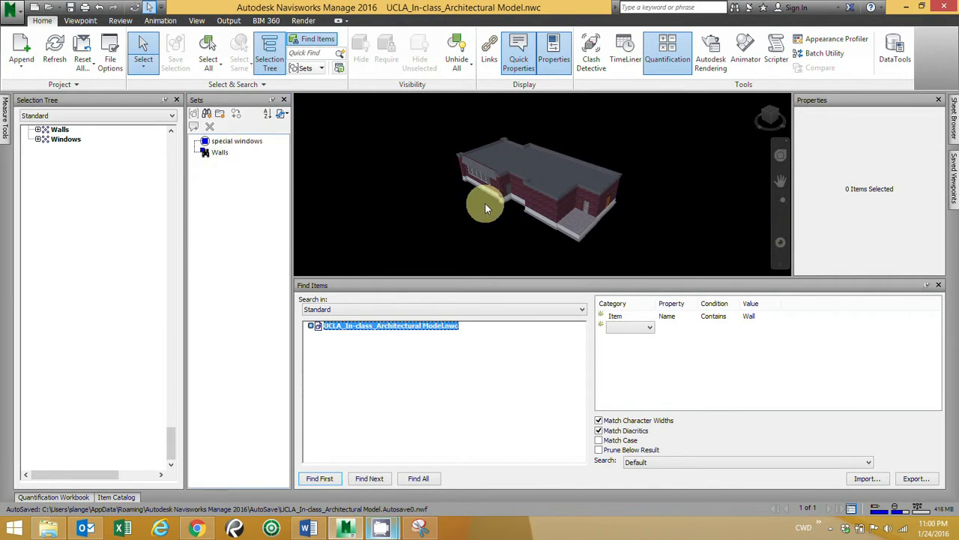
left_click(220, 152)
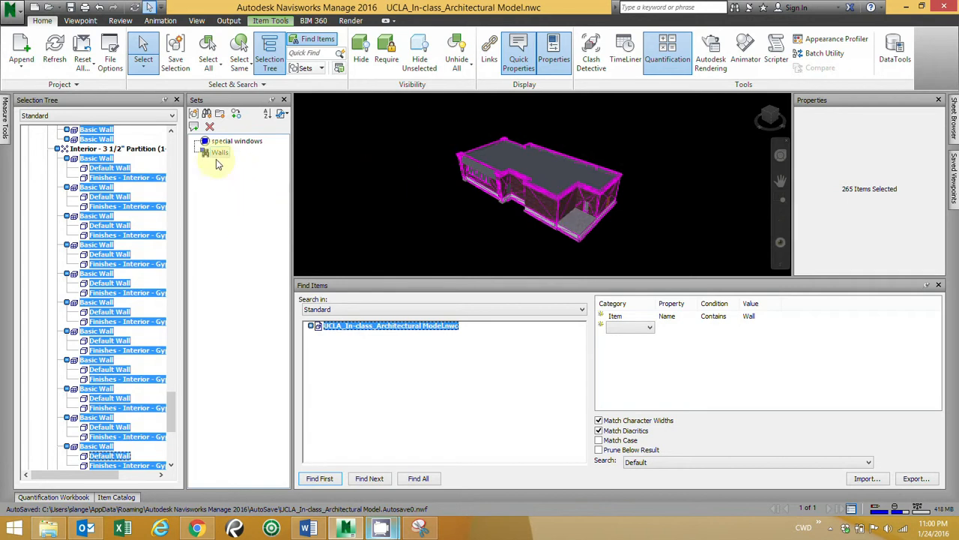
left_click(283, 114)
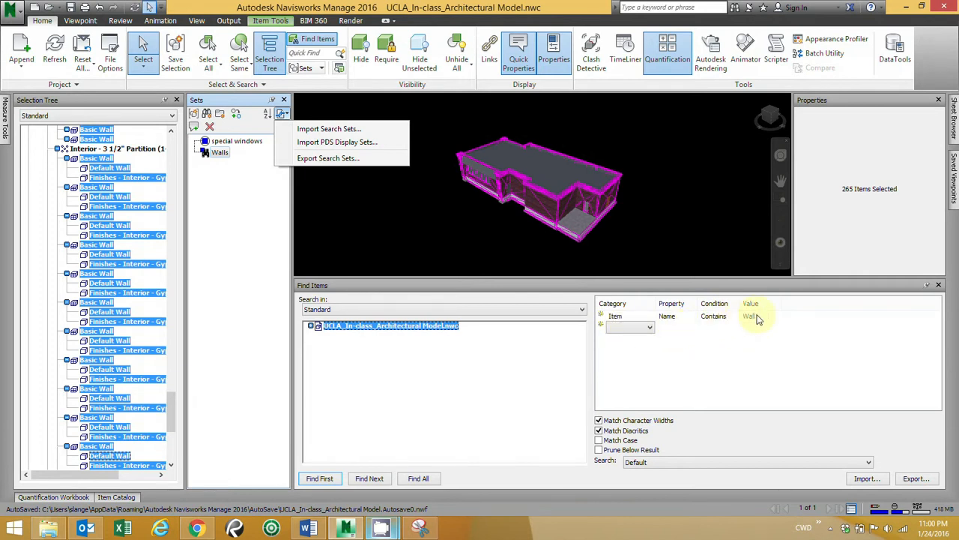
left_click(649, 334)
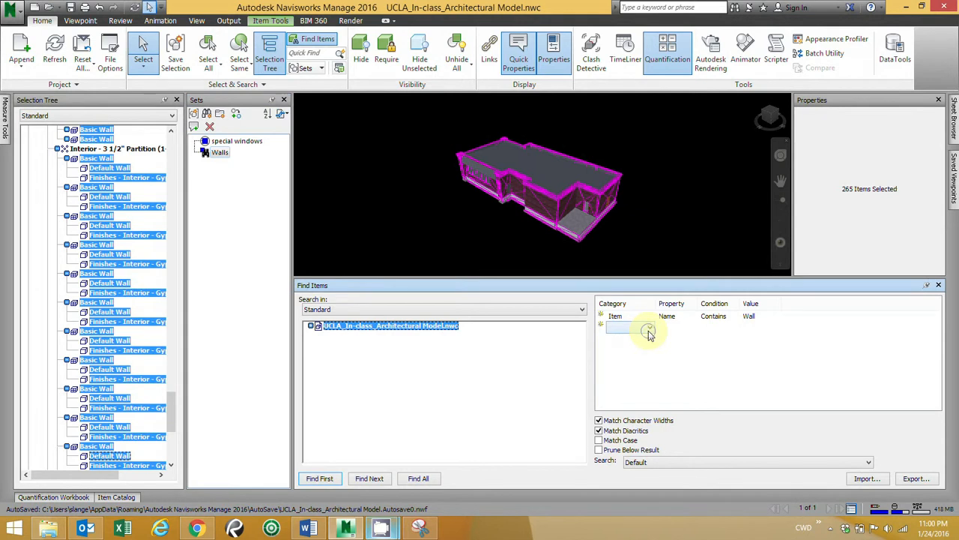
left_click(649, 332)
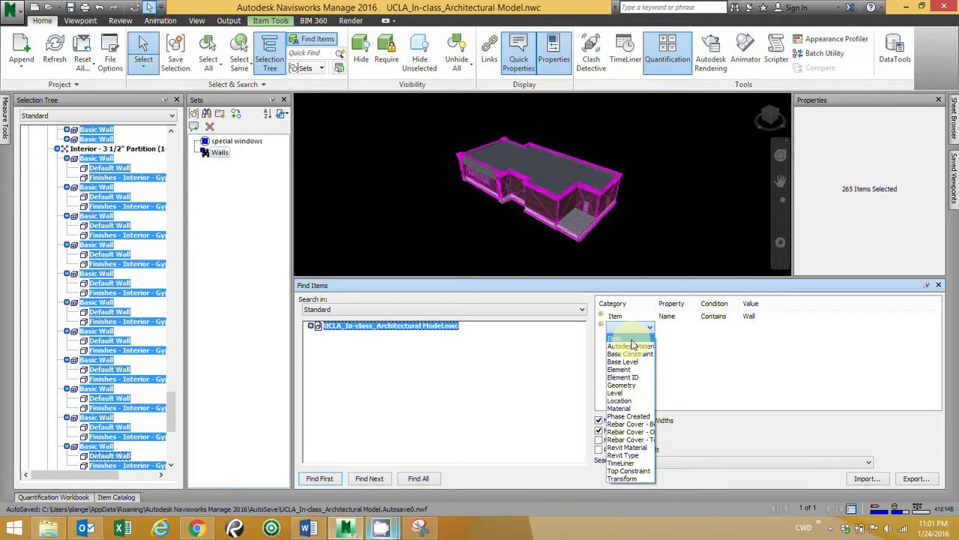
left_click(690, 213)
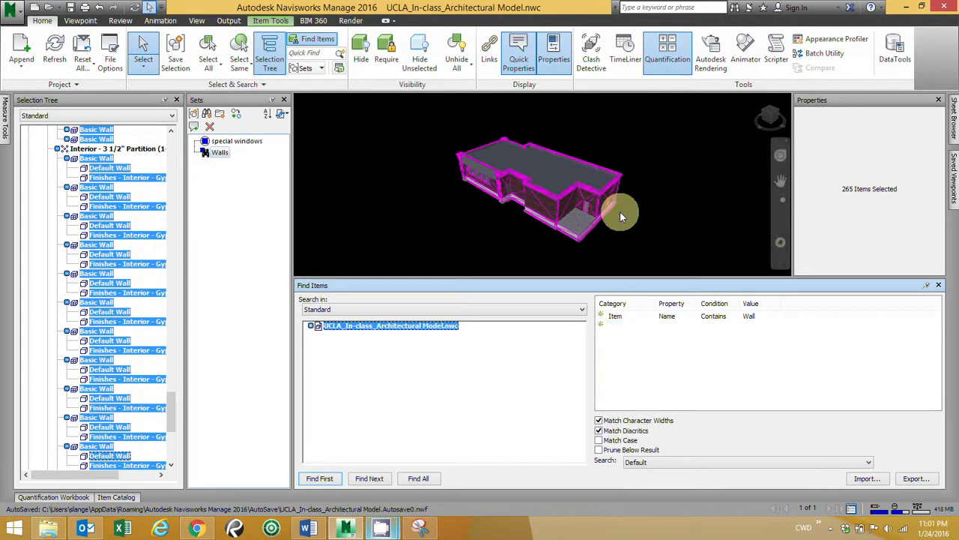
Step: Select only the front exterior brick wall in the model and look through its Element properties for a height property
left_click(664, 222)
left_click(540, 209)
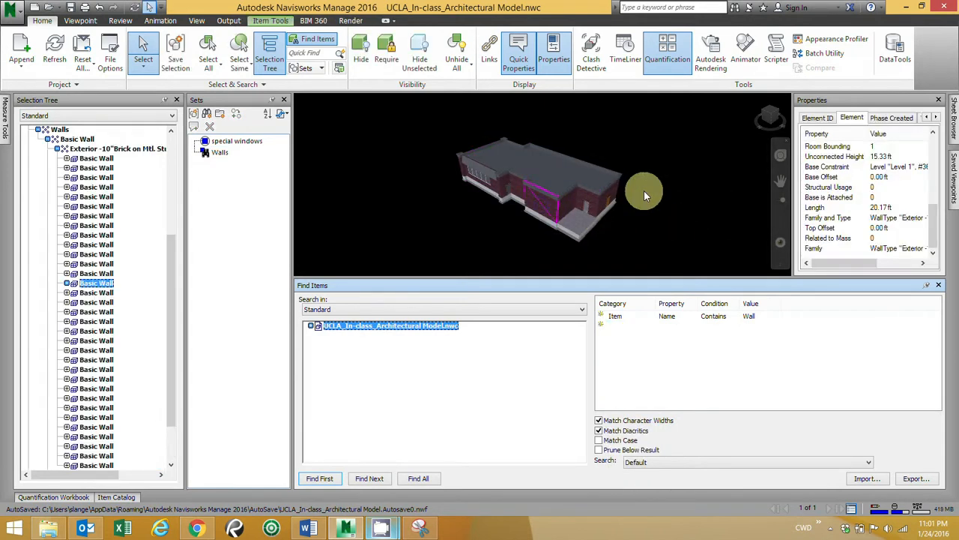
left_click(854, 188)
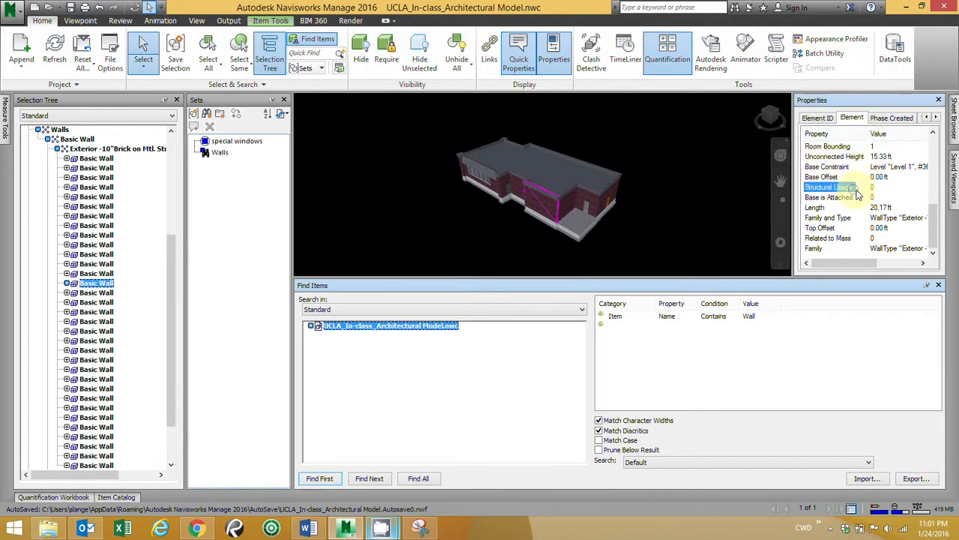
scroll(936, 217, "up", 2)
scroll(935, 218, "up", 2)
scroll(936, 222, "down", 4)
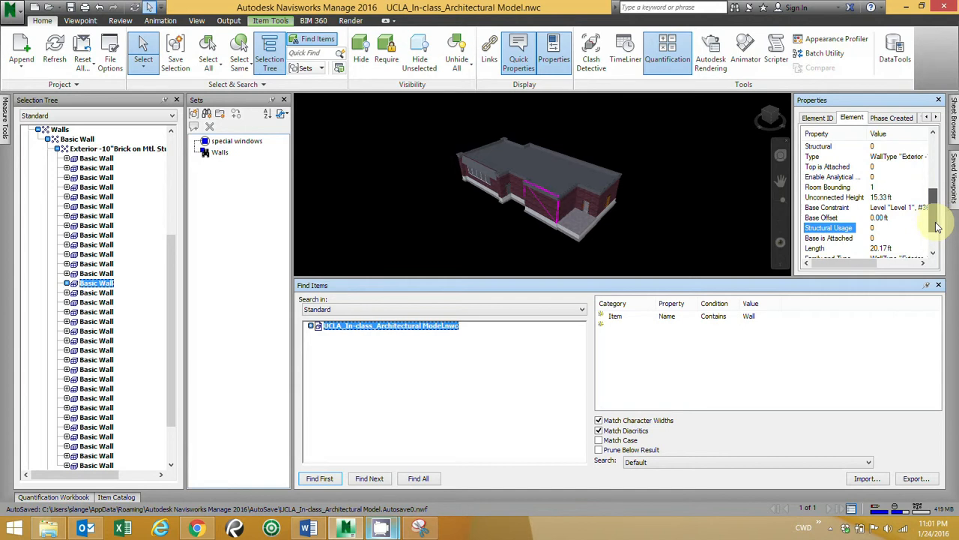
scroll(936, 227, "down", 2)
scroll(936, 236, "down", 1)
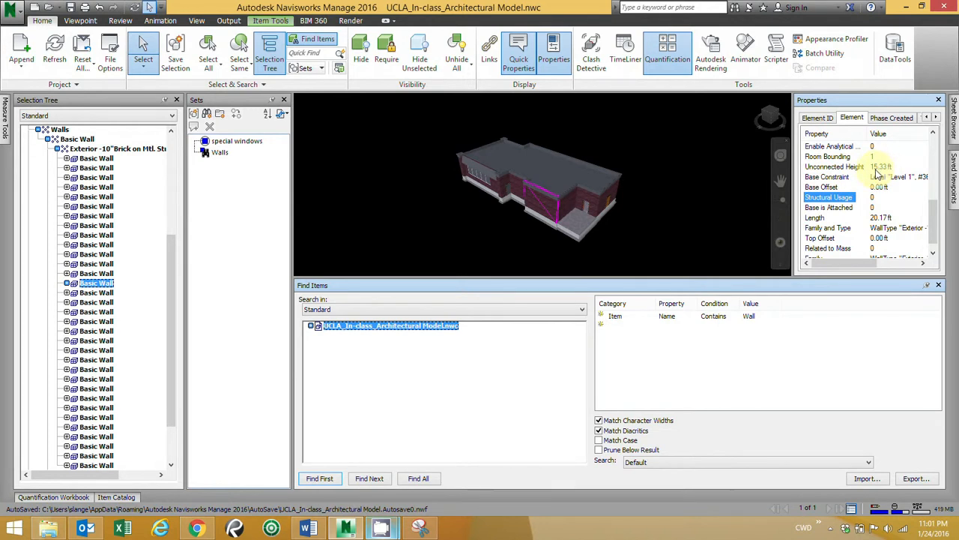
Step: Add a second search condition with category Element, property Unconnected Height, condition > and value 15
left_click(616, 328)
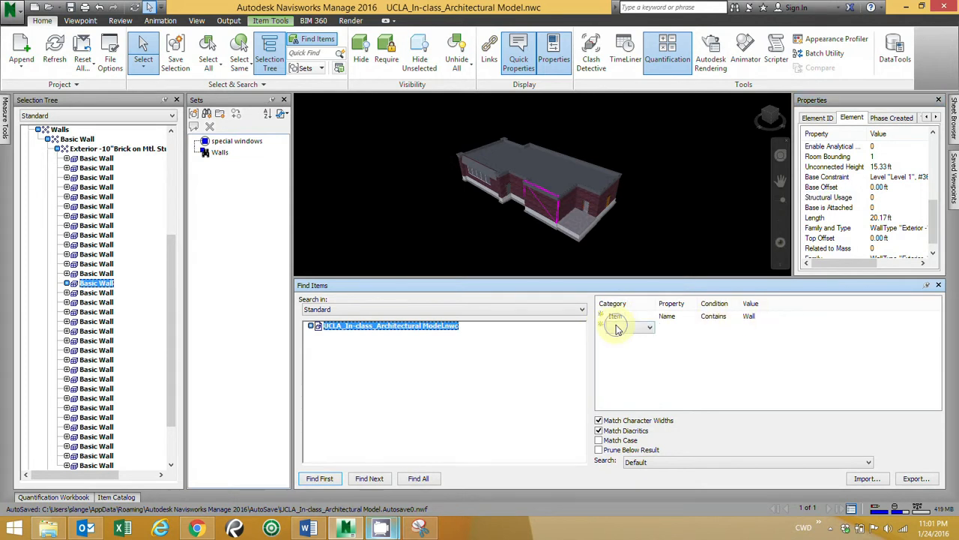
left_click(649, 327)
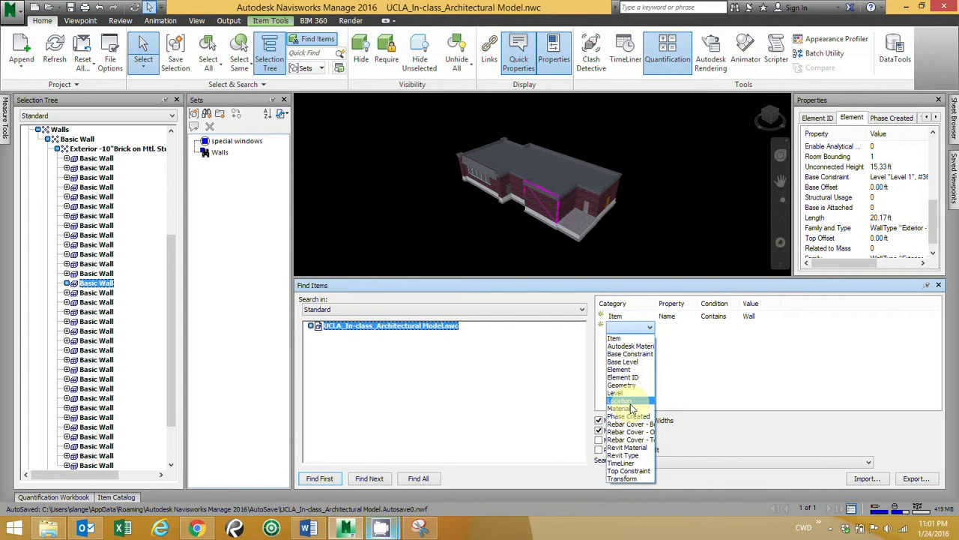
left_click(619, 369)
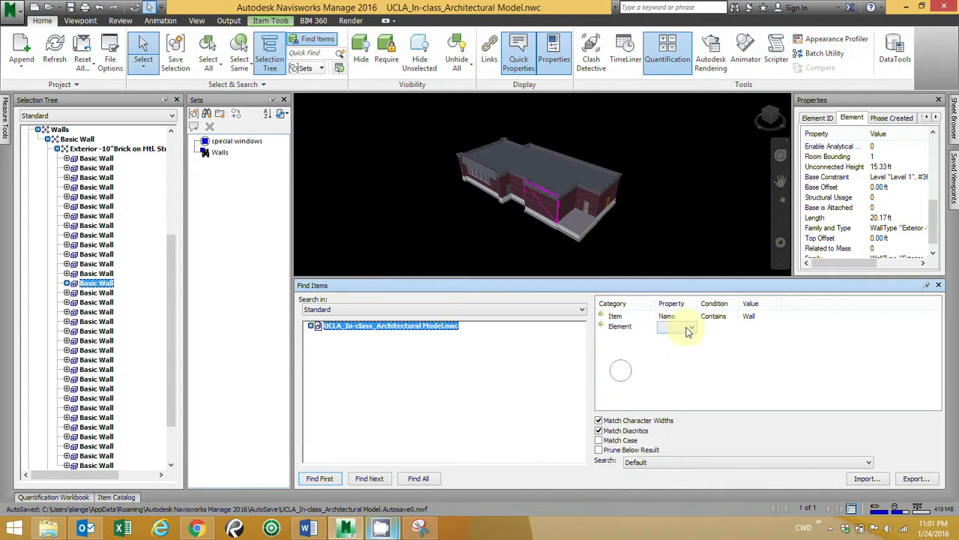
left_click(688, 330)
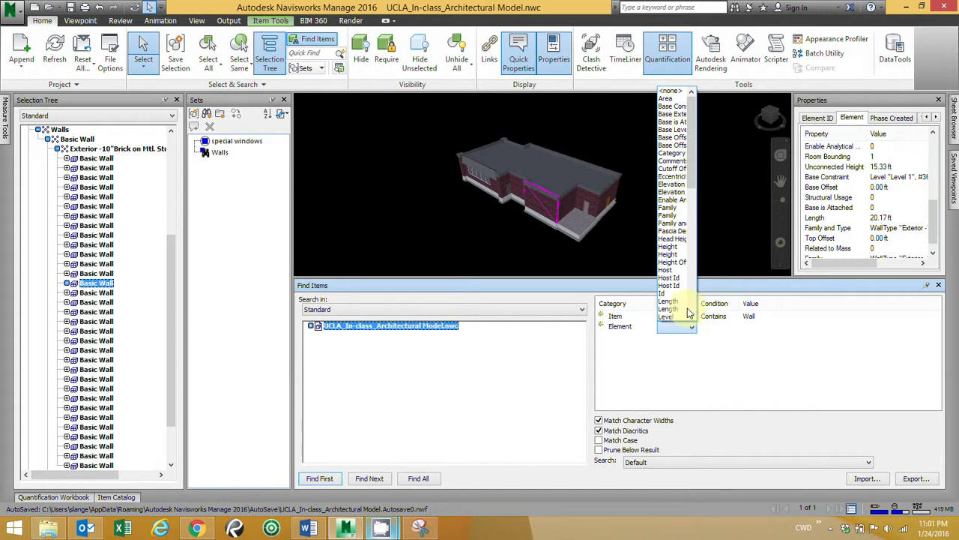
left_click(688, 249)
left_click_drag(687, 246, 727, 302)
left_click(670, 287)
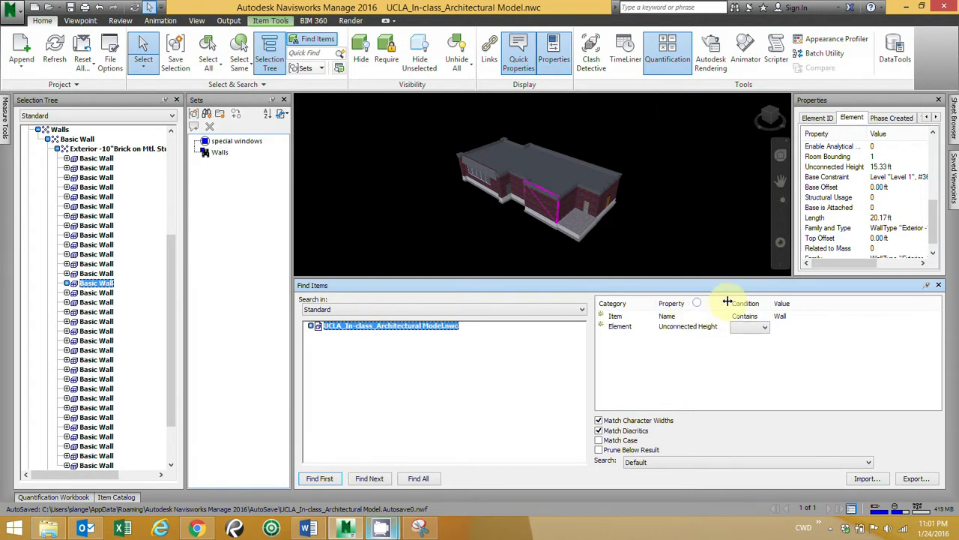
left_click(763, 326)
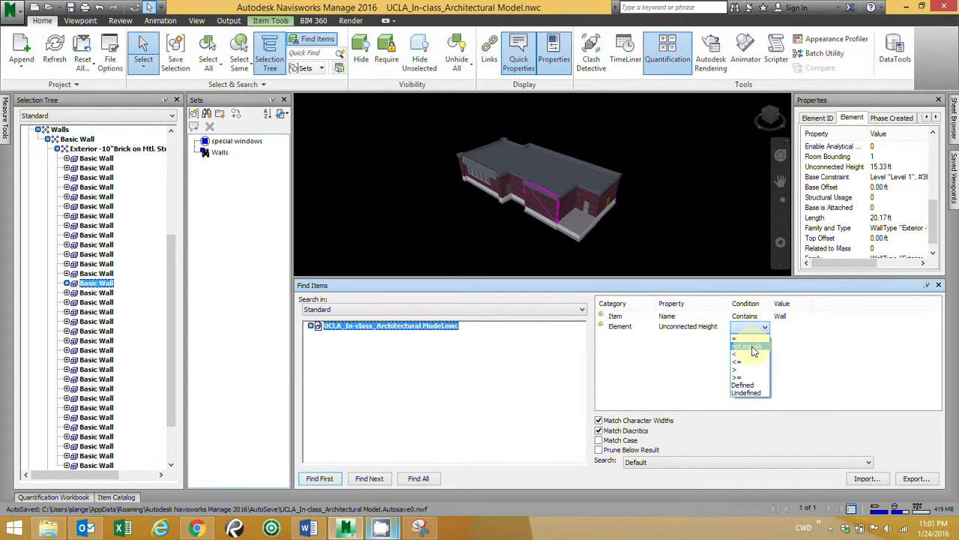
left_click(749, 370)
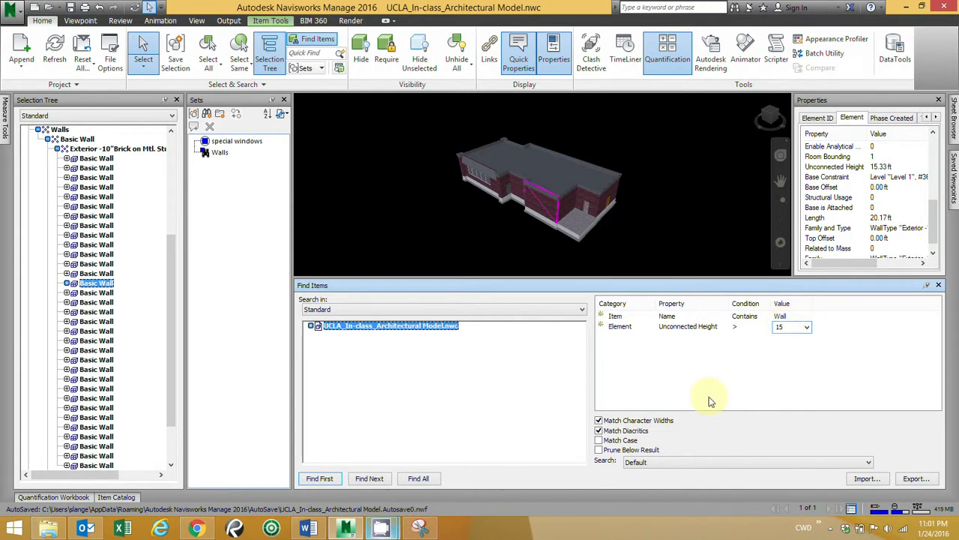
Step: Find all items that meet both conditions, and display the extra options available for the Unconnected Height condition
left_click(418, 479)
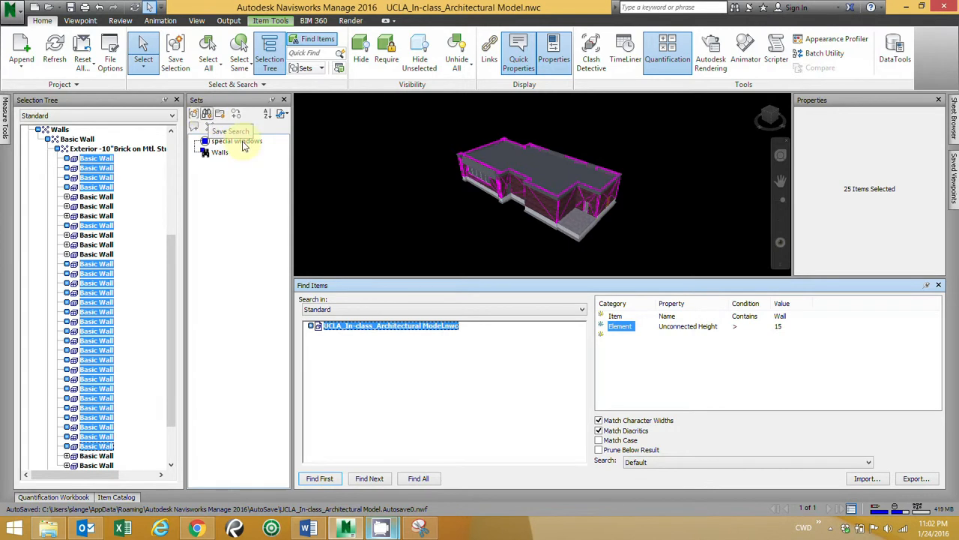
right_click(605, 331)
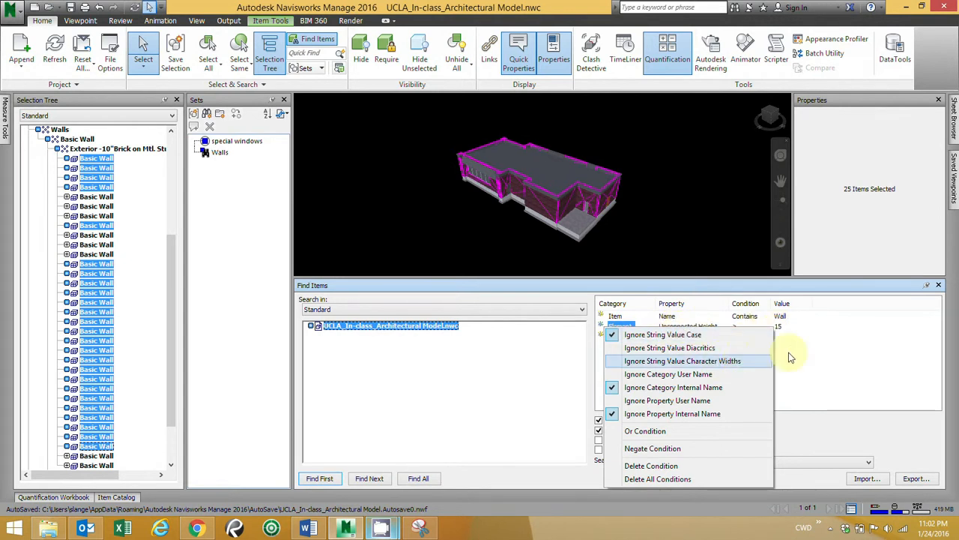
left_click(829, 360)
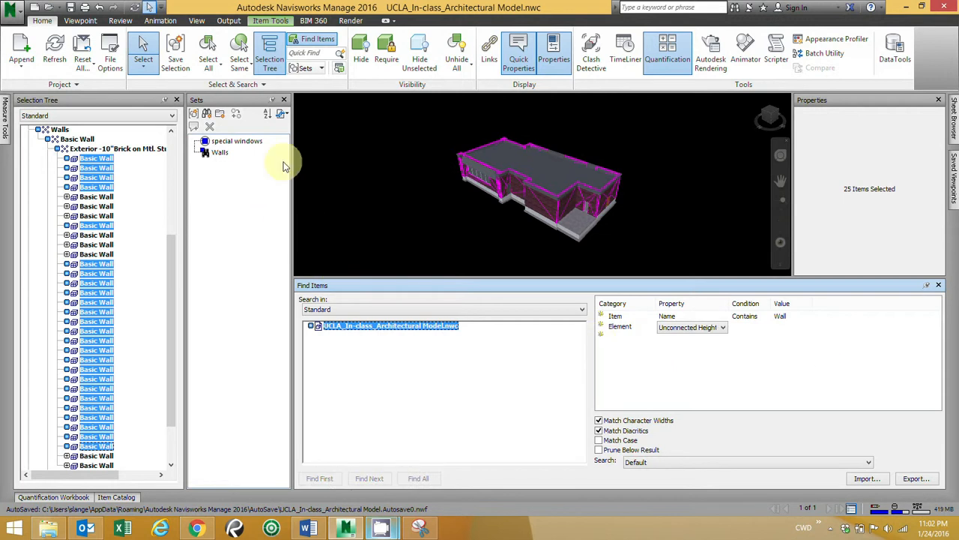
Step: Save the current search as a search set named "Wall > 15'"
left_click(206, 113)
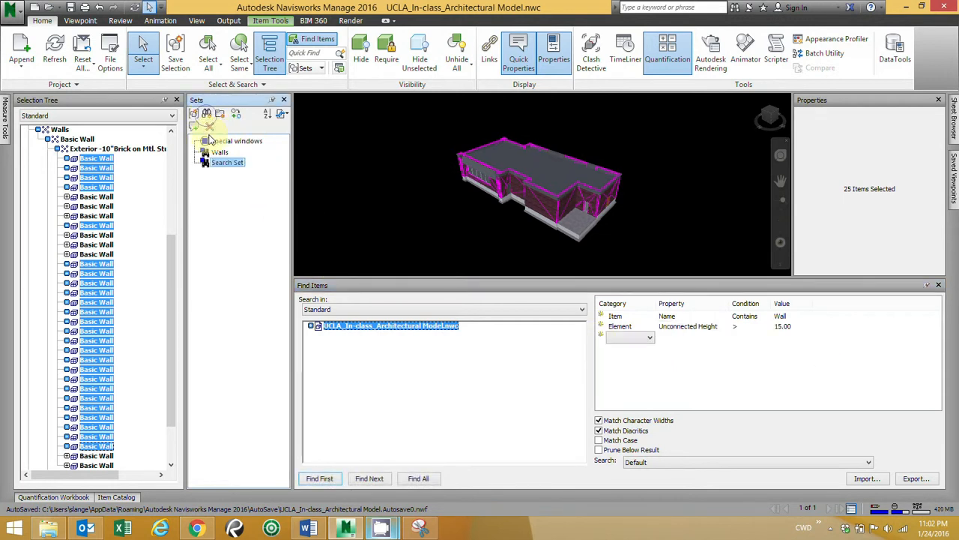
type("Wa")
key("Return")
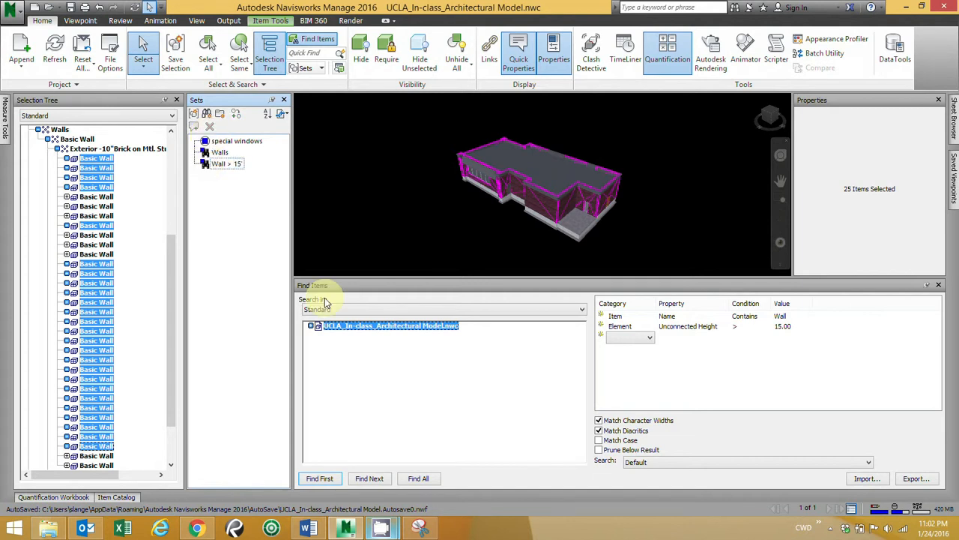
left_click(234, 232)
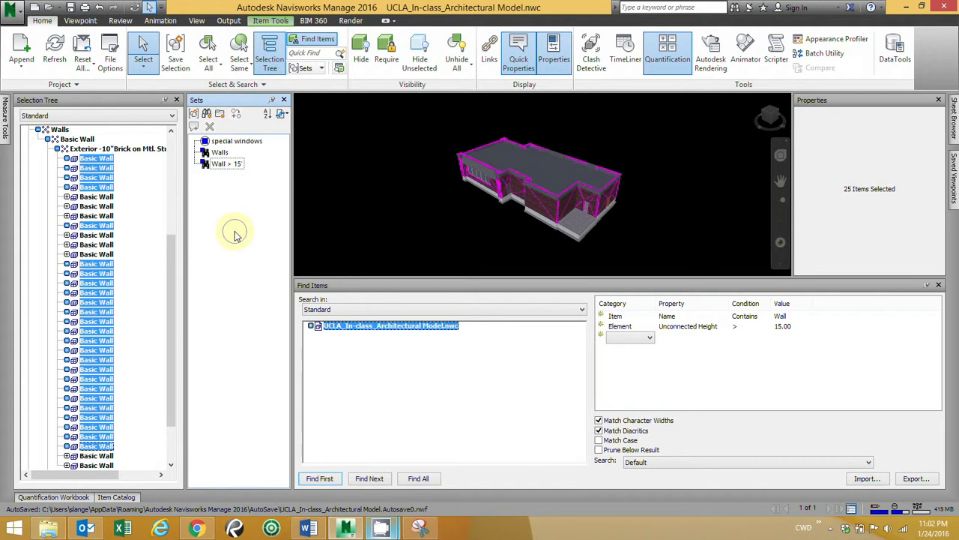